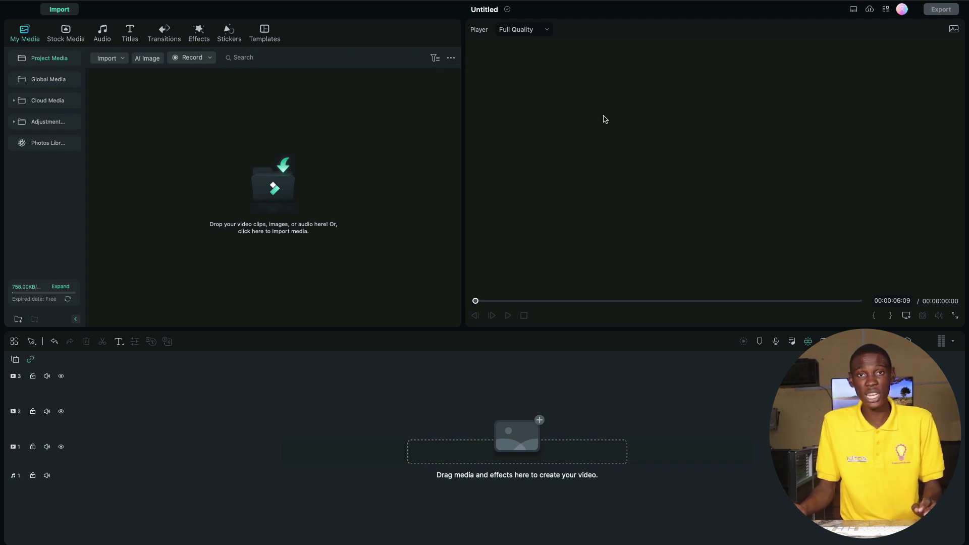
# Open the media import browser twice and close it both times without importing anything.
pyautogui.click(646, 102)
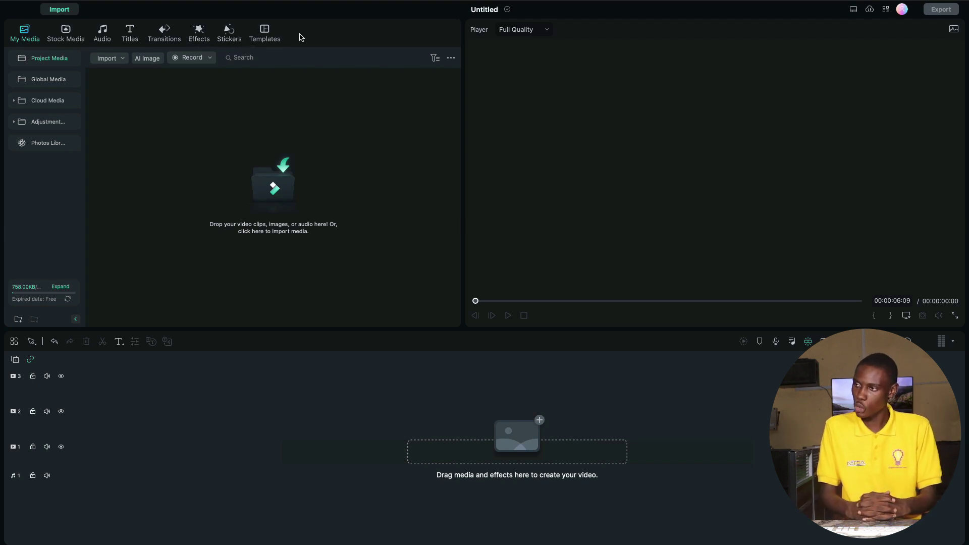
pyautogui.moveTo(29, 34)
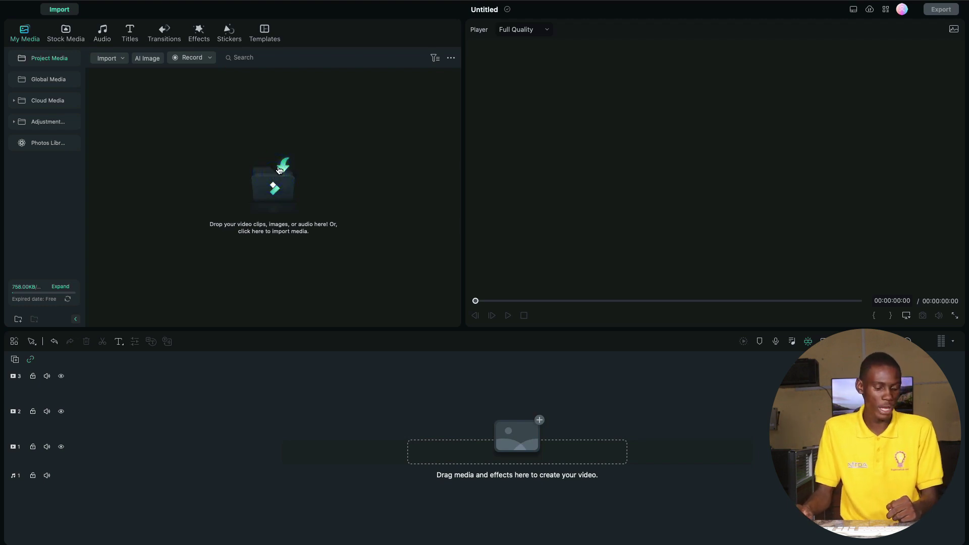
pyautogui.click(279, 170)
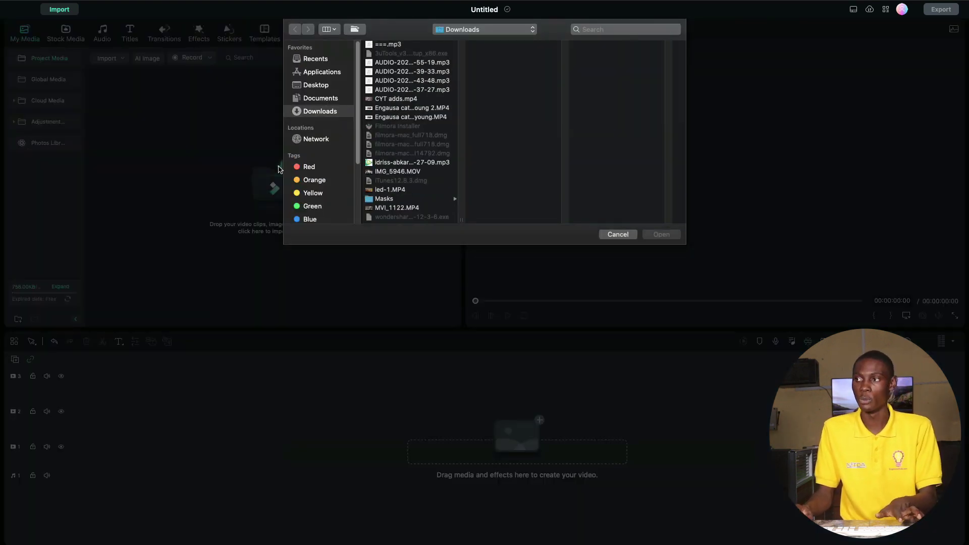
pyautogui.scroll(-2, 328, 151)
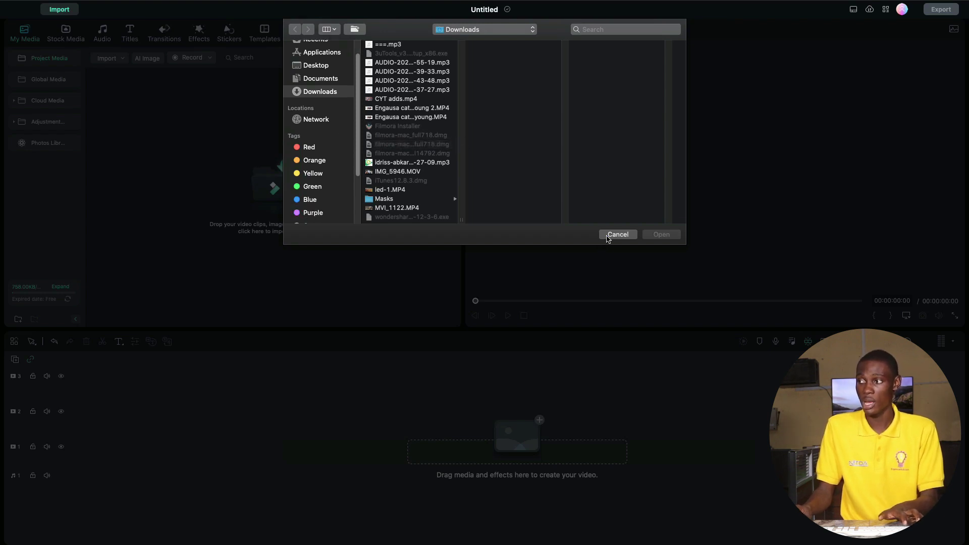
pyautogui.click(617, 234)
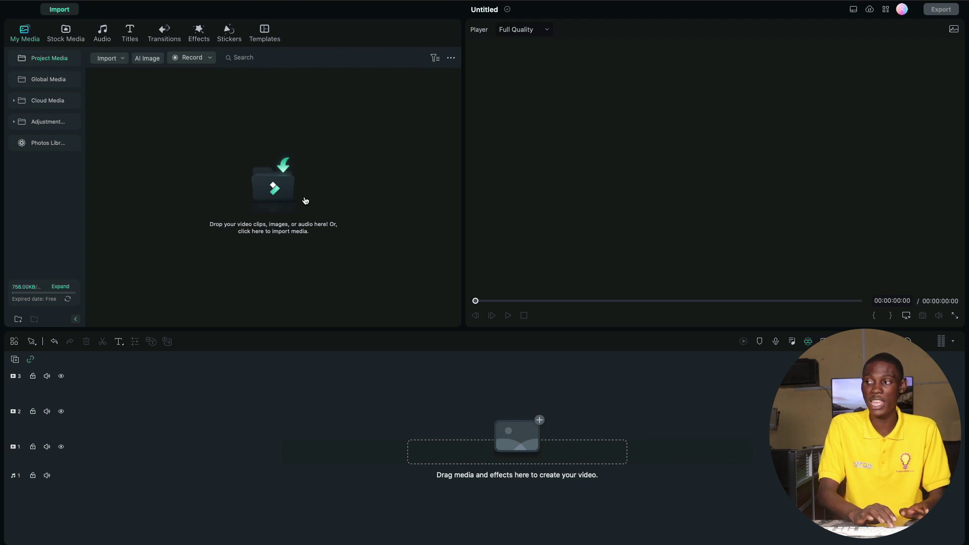
pyautogui.click(305, 201)
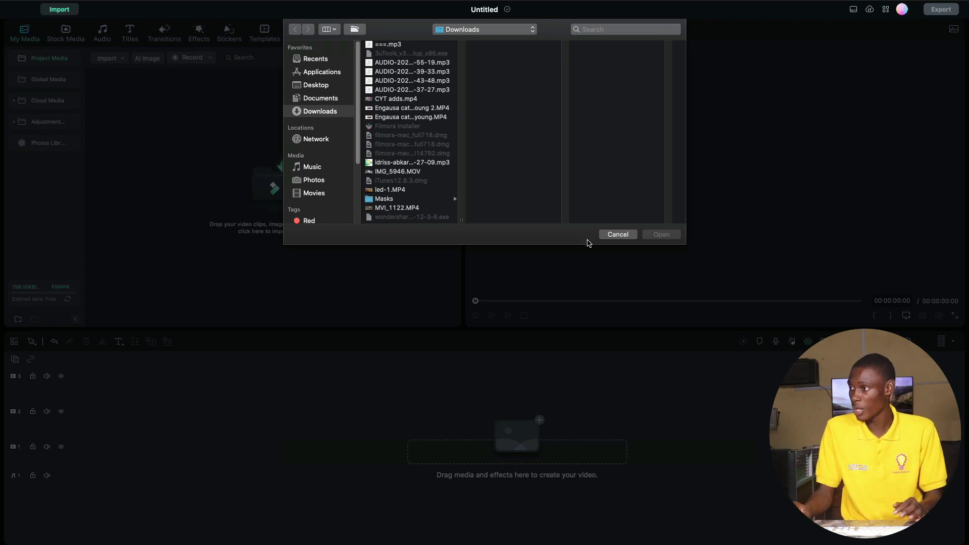
pyautogui.click(611, 236)
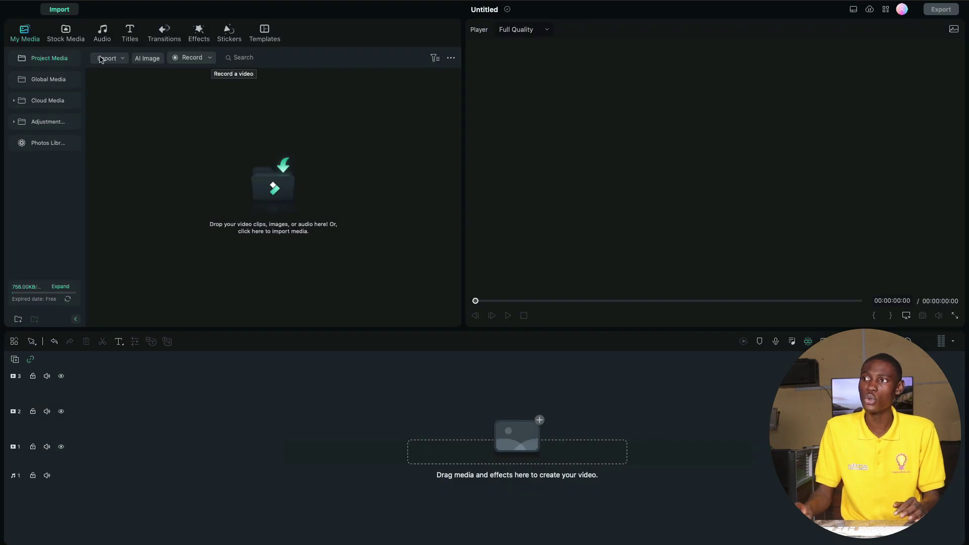
# Import CYT adds.mp4 from Downloads using Import Media Files.
pyautogui.click(104, 59)
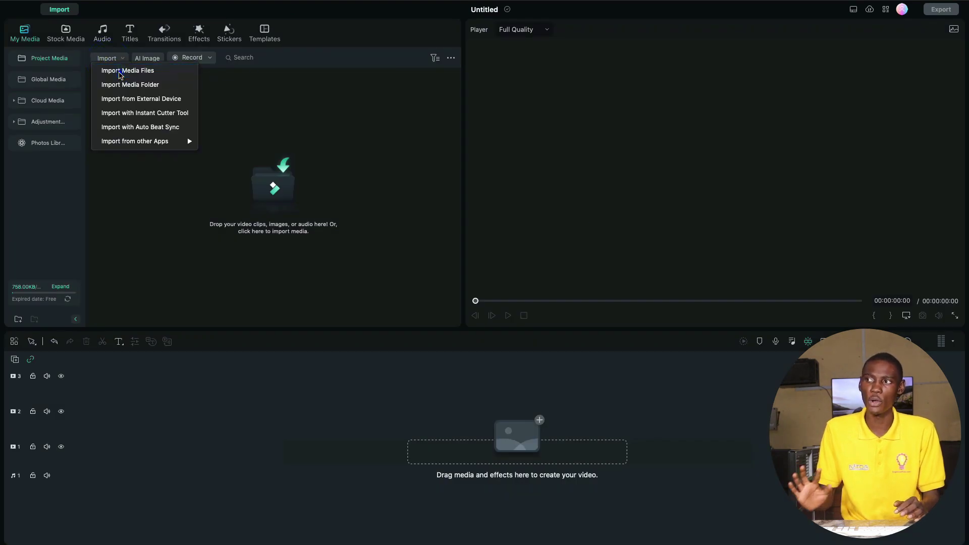
pyautogui.click(120, 71)
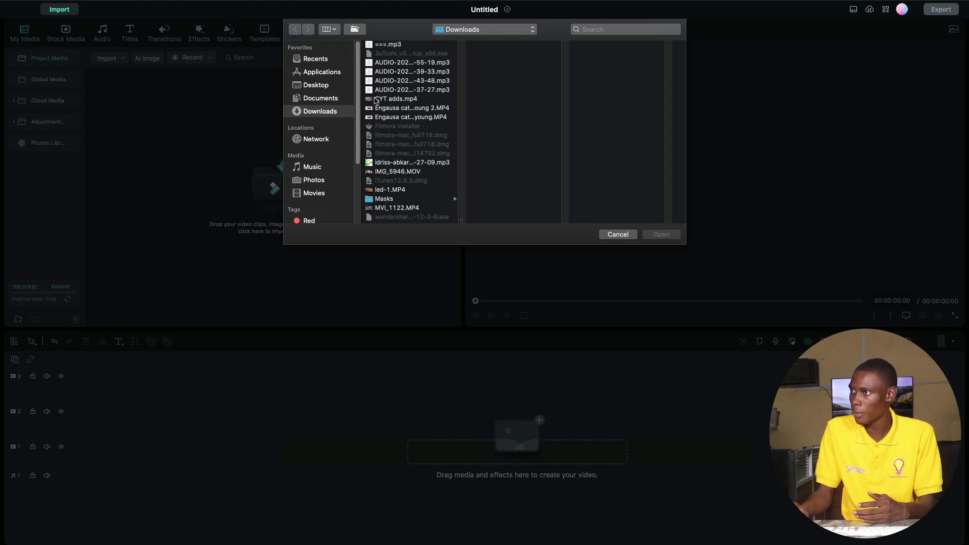
pyautogui.click(393, 98)
pyautogui.click(653, 235)
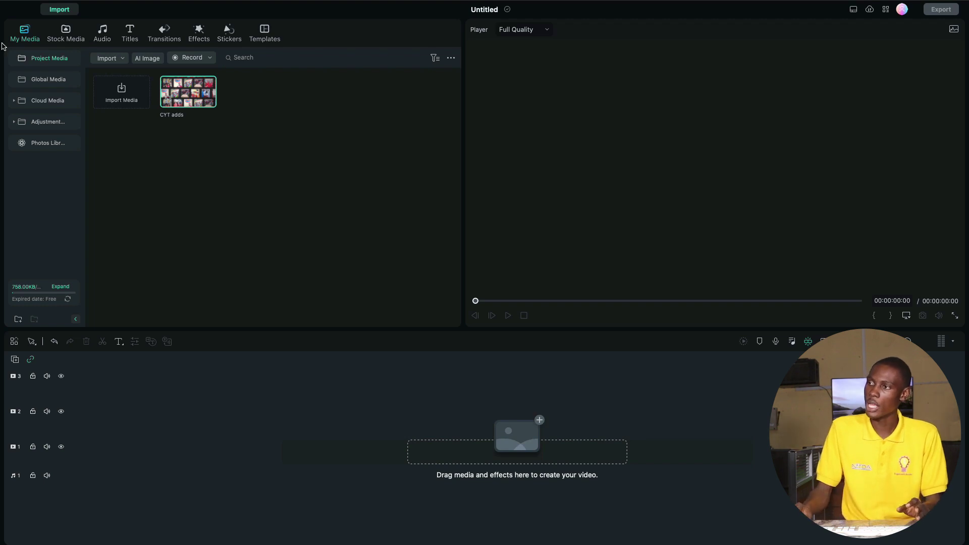
pyautogui.click(176, 98)
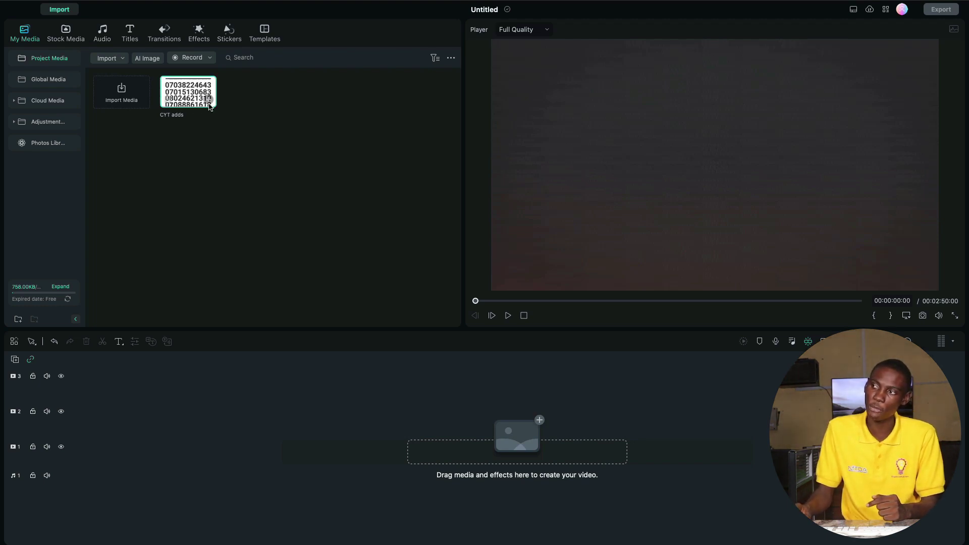
pyautogui.click(209, 100)
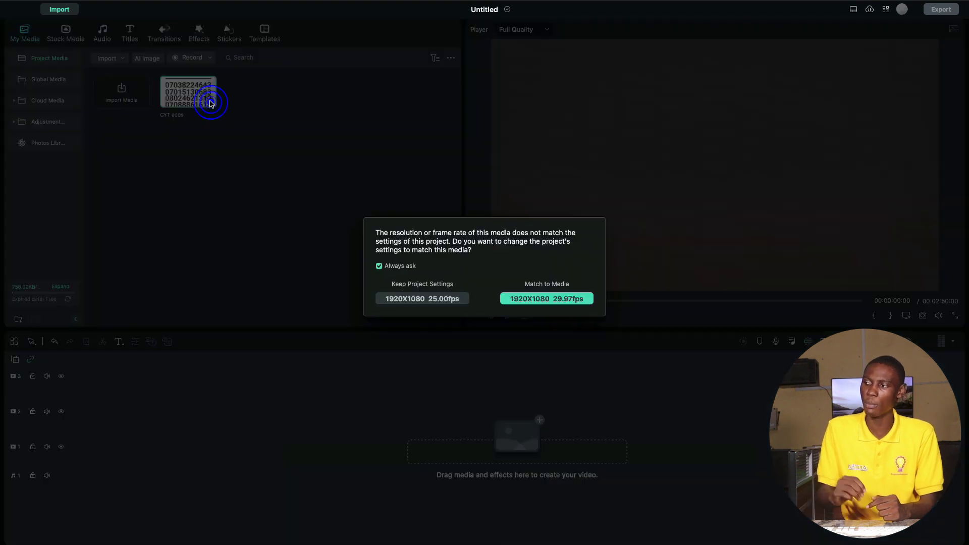
pyautogui.click(400, 300)
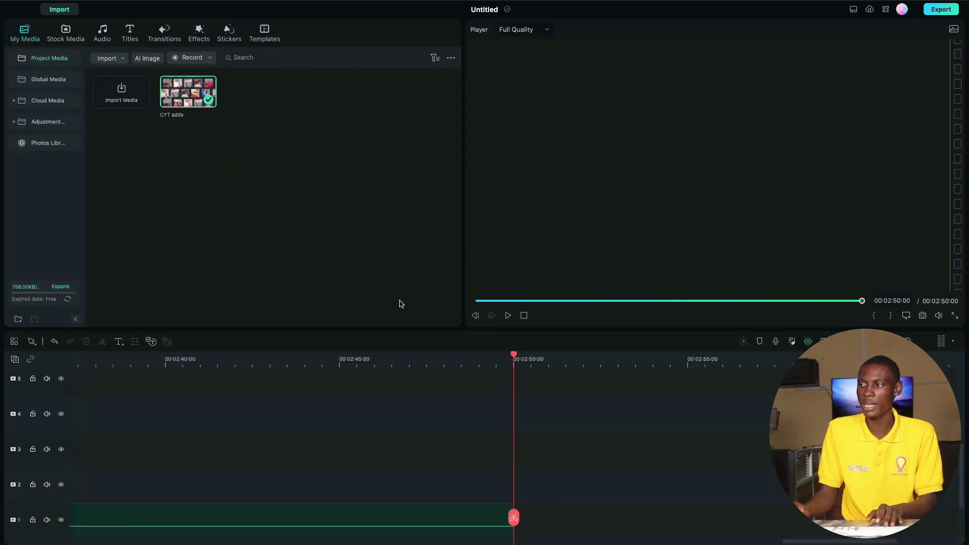
pyautogui.press('space')
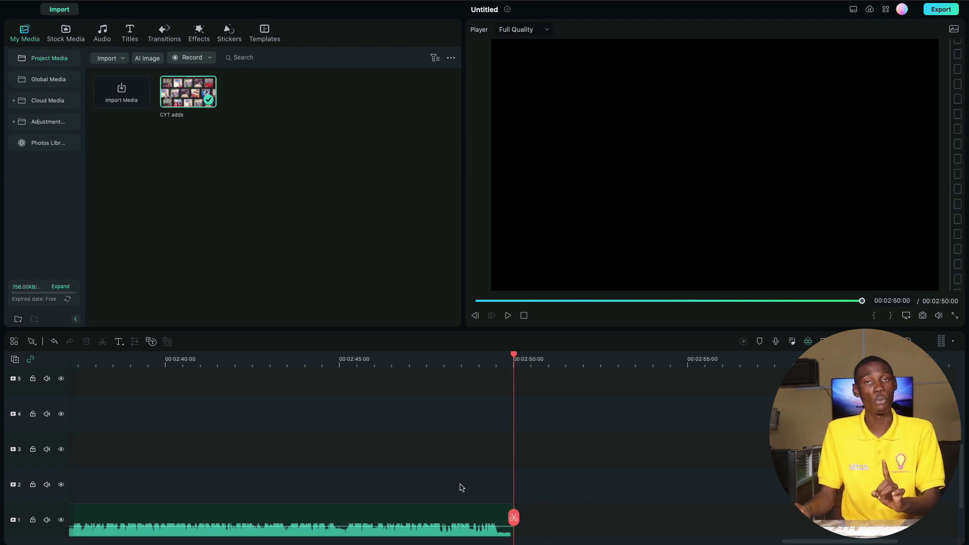
pyautogui.hotkey('ctrl', 'z')
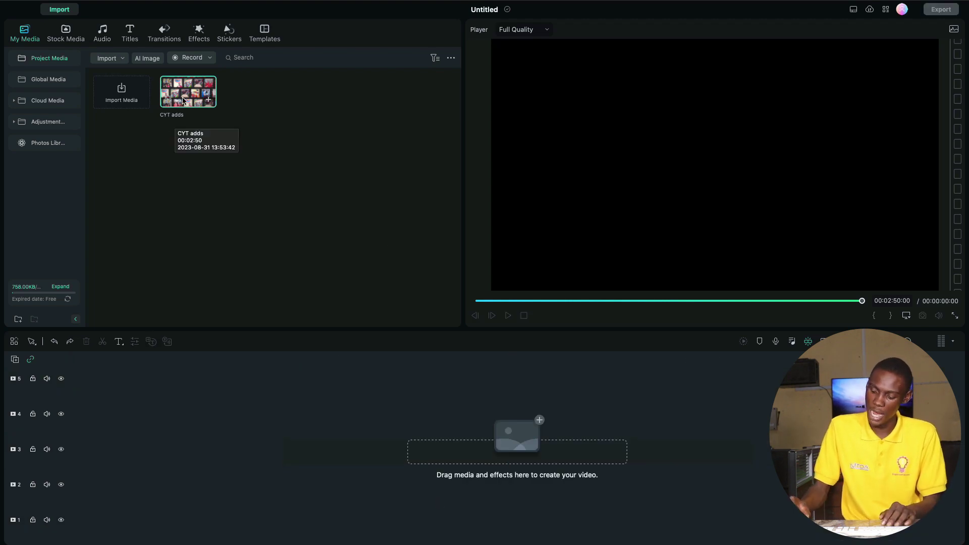
# Drop the CYT adds clip onto track 2, keep the 25 fps project settings, and rewind the playhead to the start.
pyautogui.moveTo(183, 100); pyautogui.dragTo(121, 474)
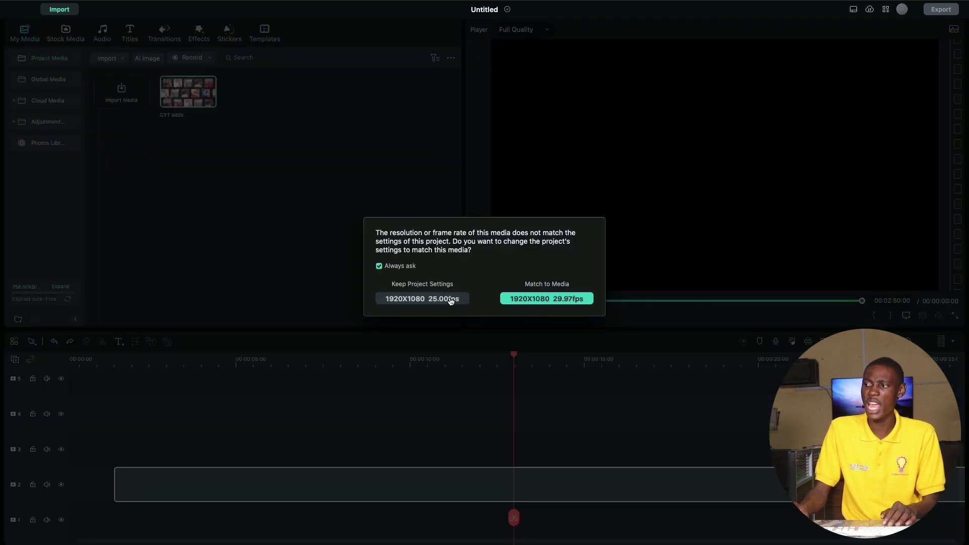
pyautogui.click(451, 299)
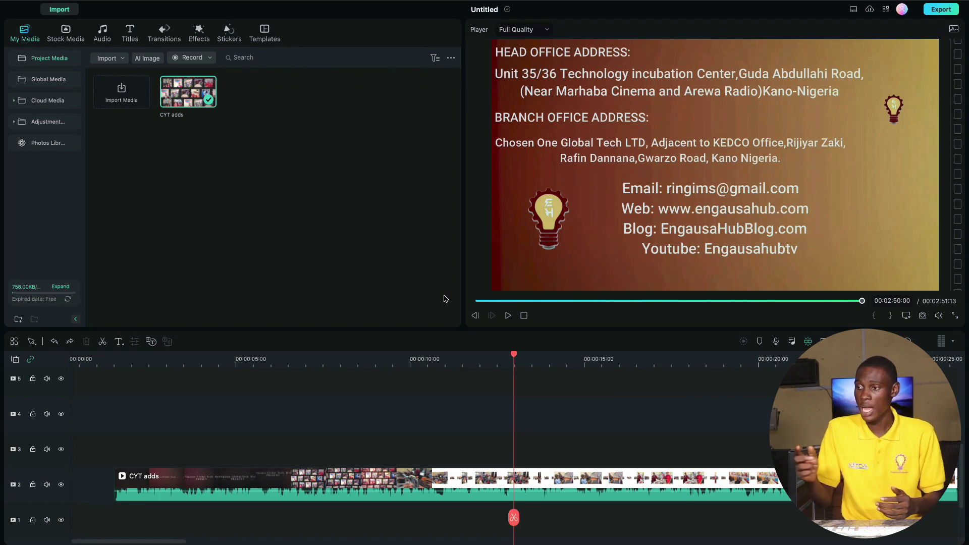
pyautogui.click(288, 467)
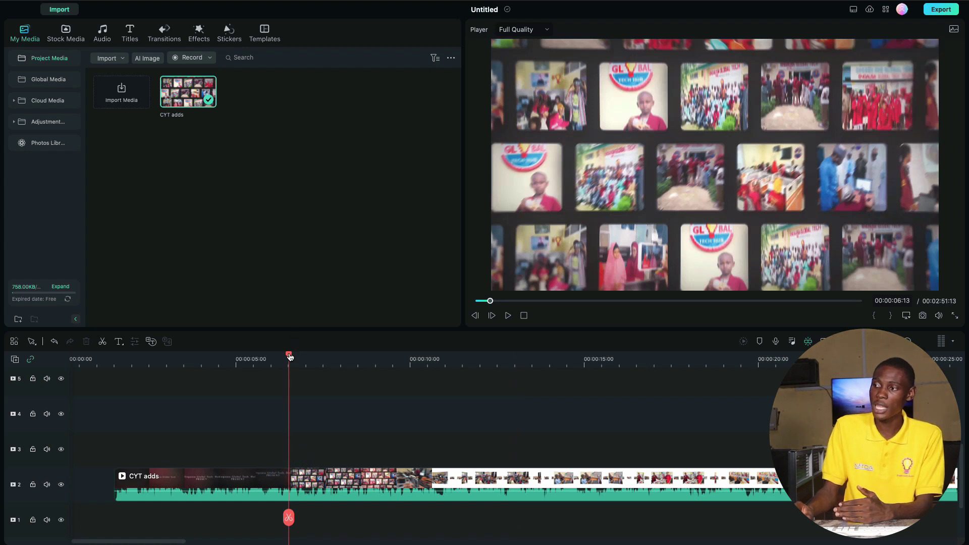
pyautogui.moveTo(291, 357); pyautogui.dragTo(2, 398)
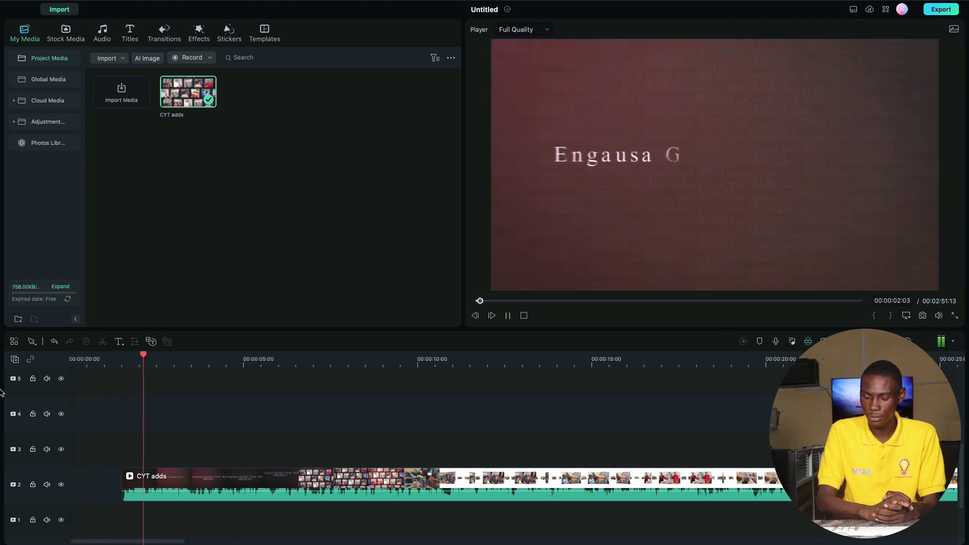
pyautogui.press('space')
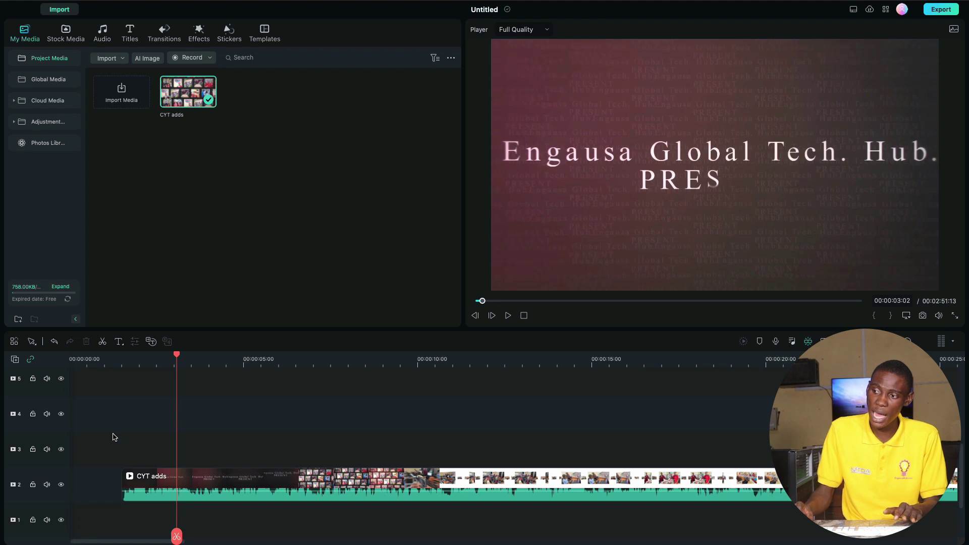
pyautogui.click(82, 493)
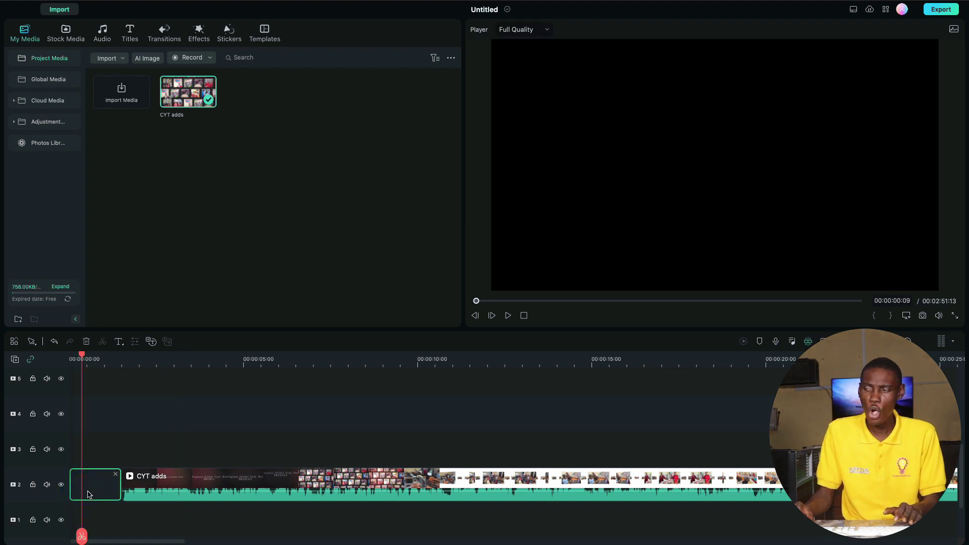
pyautogui.press('space')
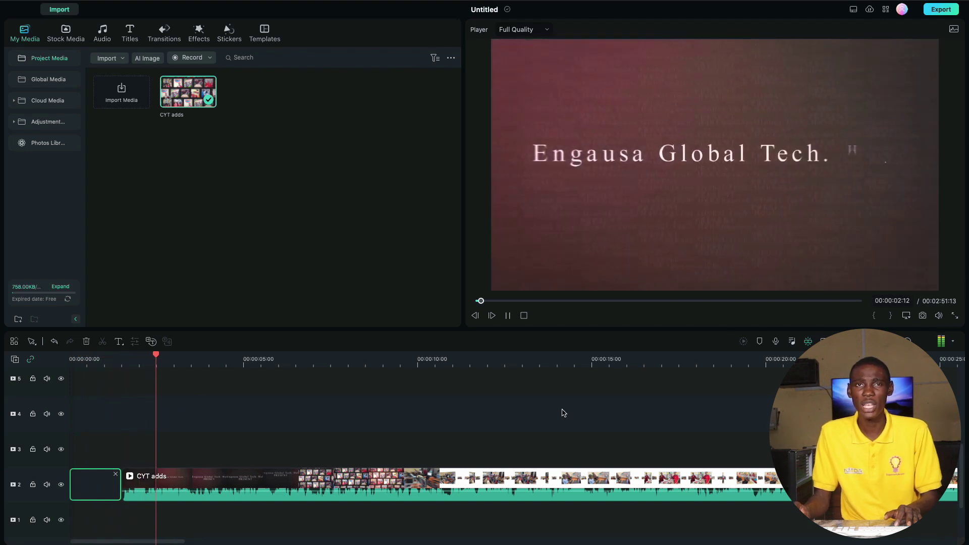
pyautogui.press('space')
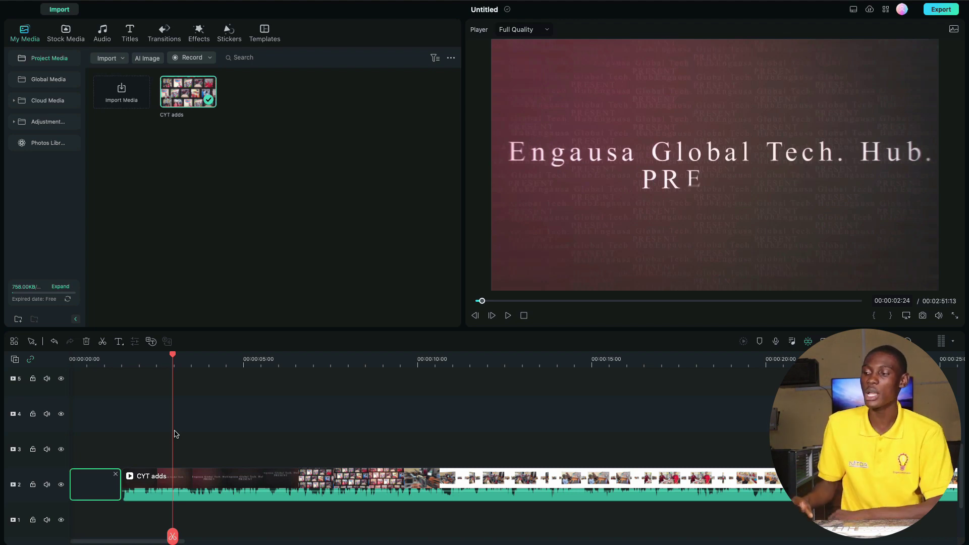
pyautogui.click(161, 453)
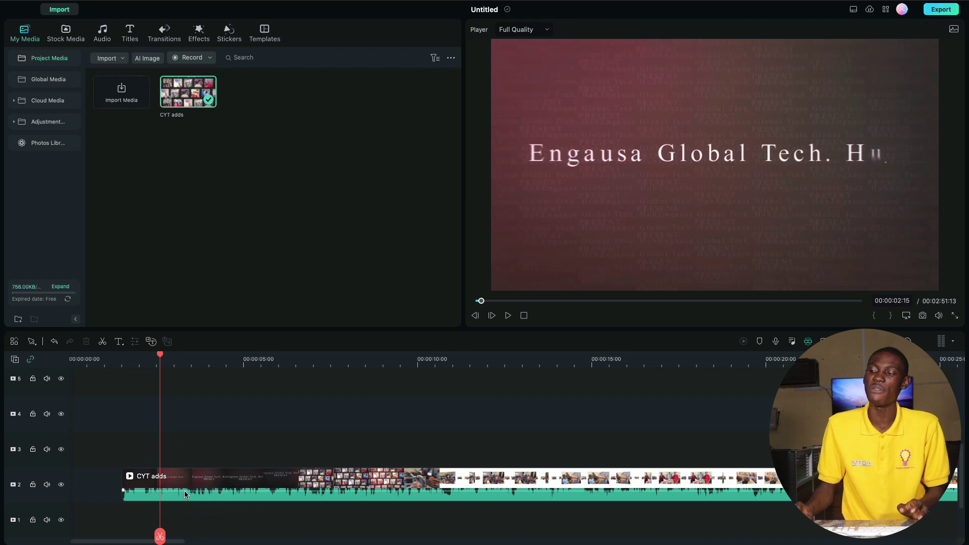
# Slide the CYT adds clip to the start of track 2 and play it briefly from the beginning.
pyautogui.moveTo(191, 486); pyautogui.dragTo(123, 486)
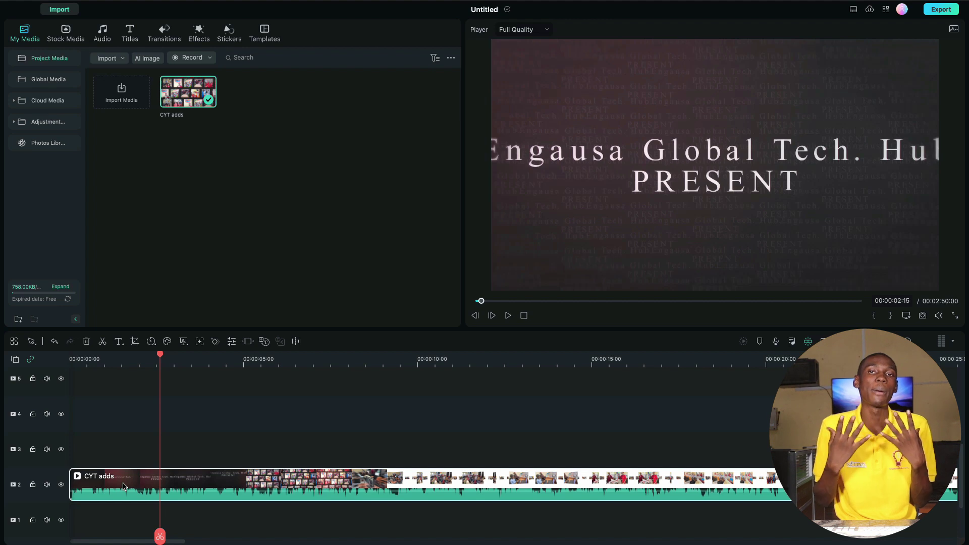
pyautogui.press('Home')
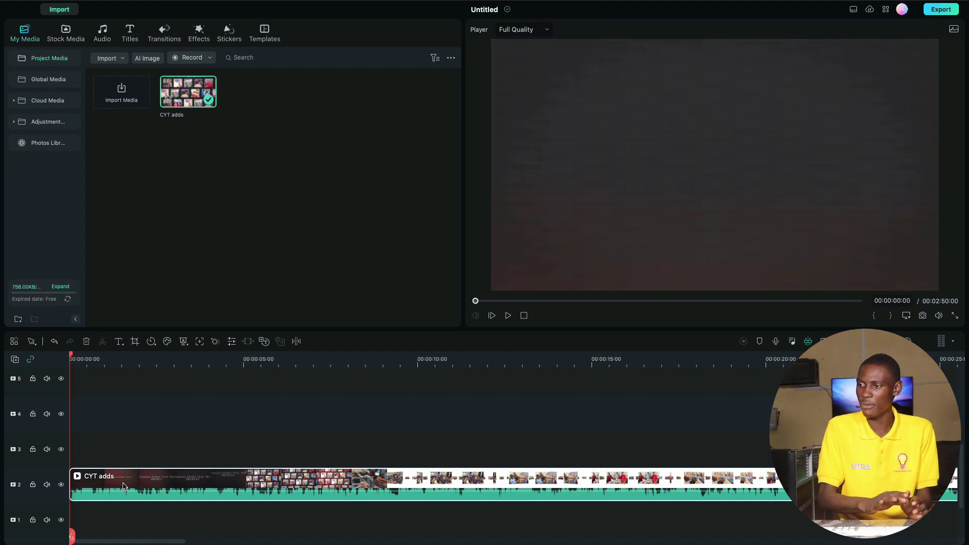
pyautogui.press('space')
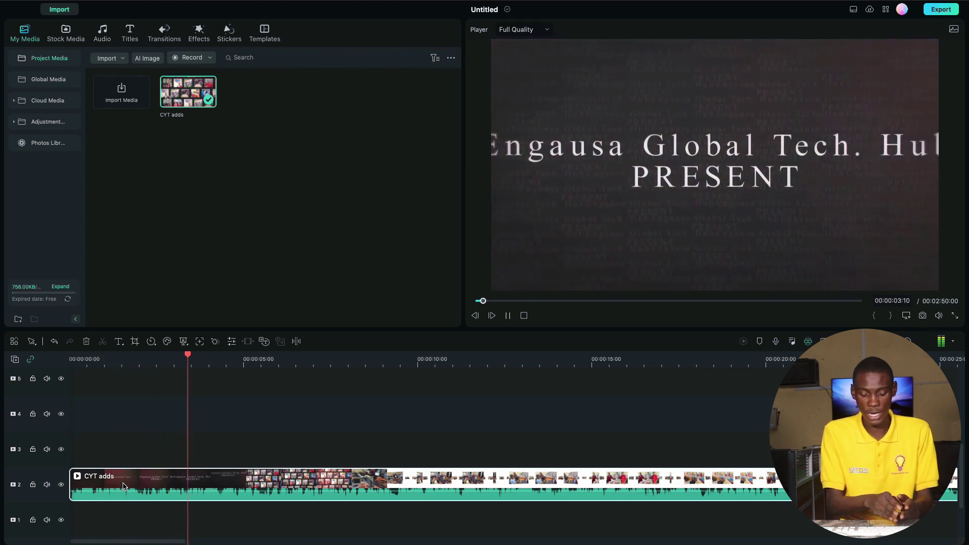
pyautogui.press('space')
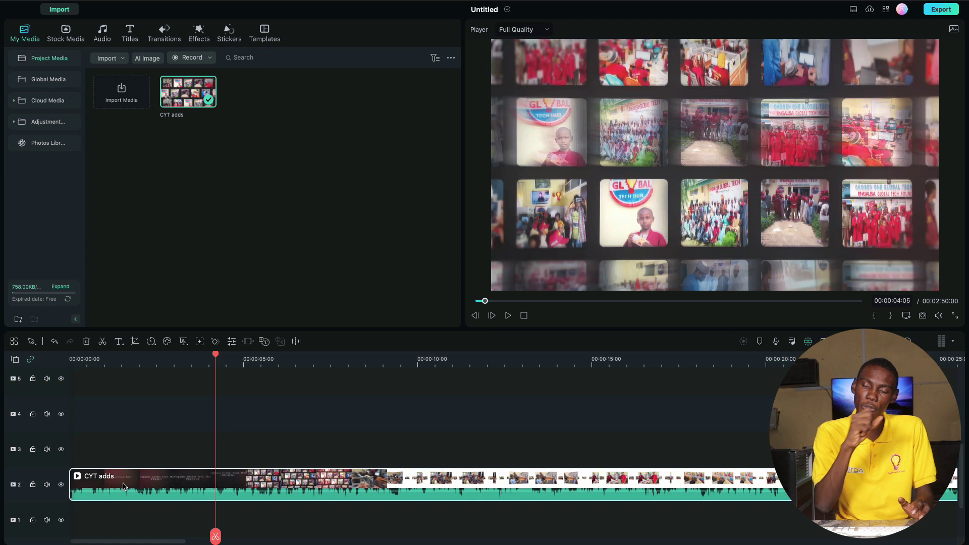
# Replay the clip from the start and stop at 00:00:04:12 on the photo grid.
pyautogui.press('Home')
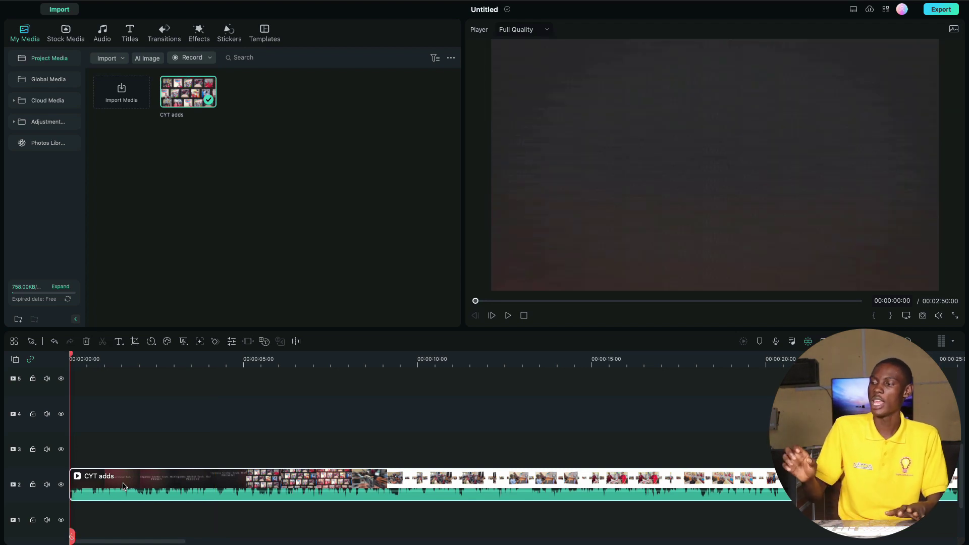
pyautogui.press('space')
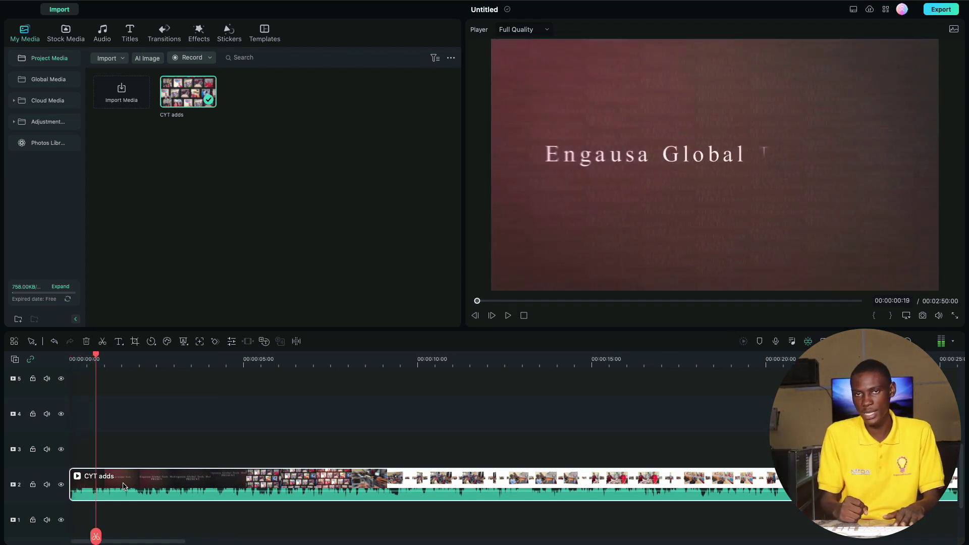
pyautogui.press('Home')
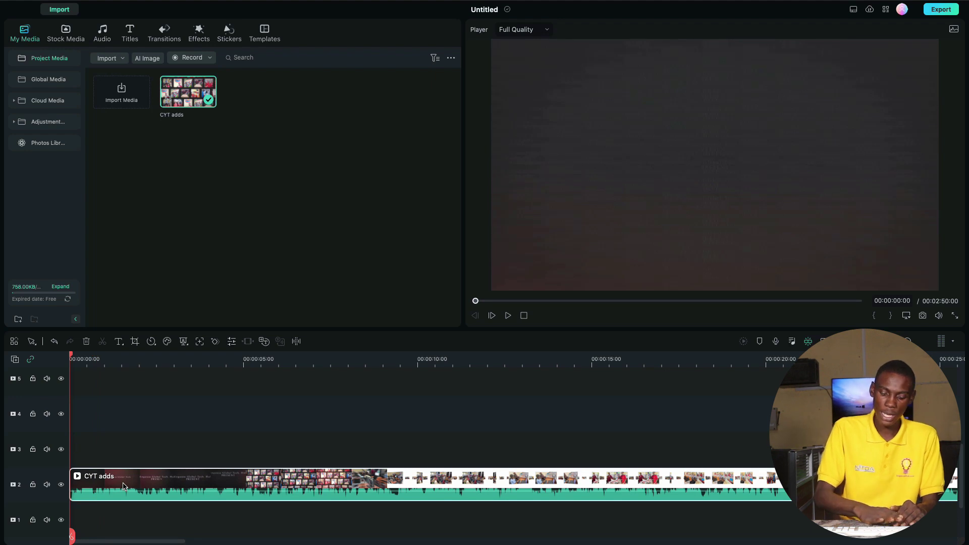
pyautogui.press('space')
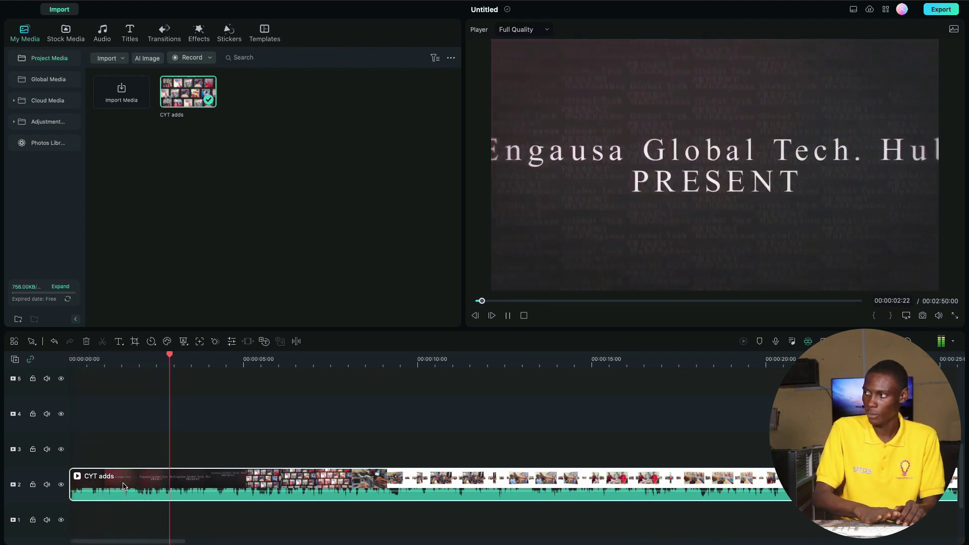
pyautogui.press('space')
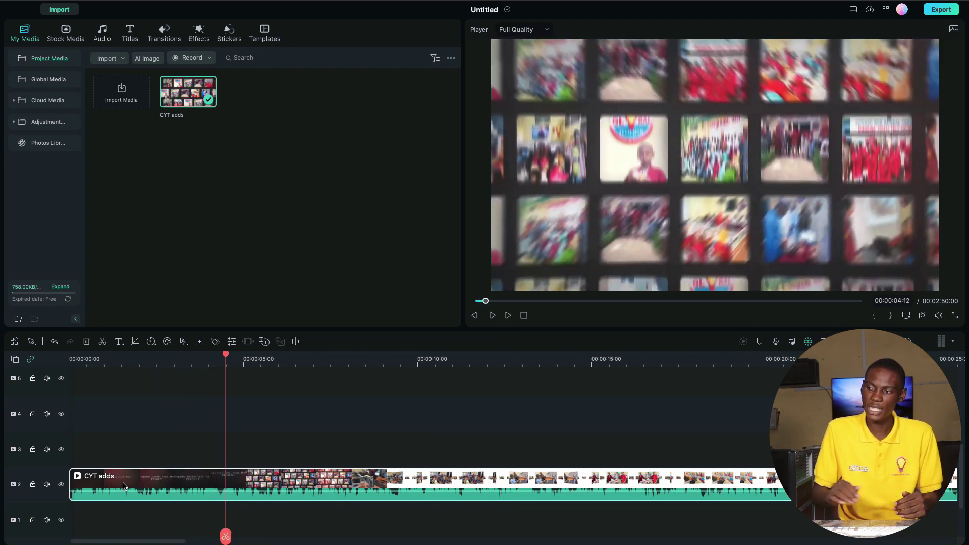
# Split the CYT adds clip at 00:00:04:12 and delete the left opening piece.
pyautogui.click(226, 536)
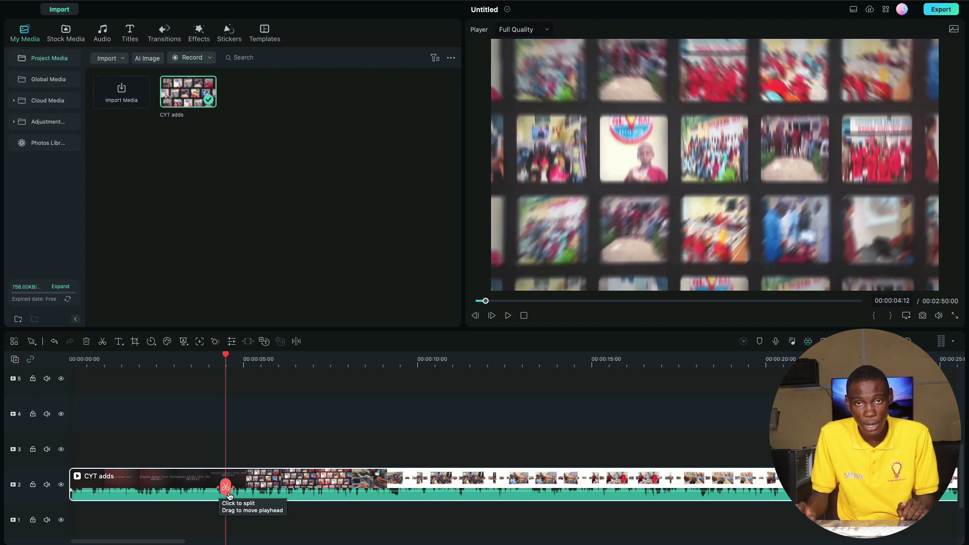
pyautogui.click(228, 495)
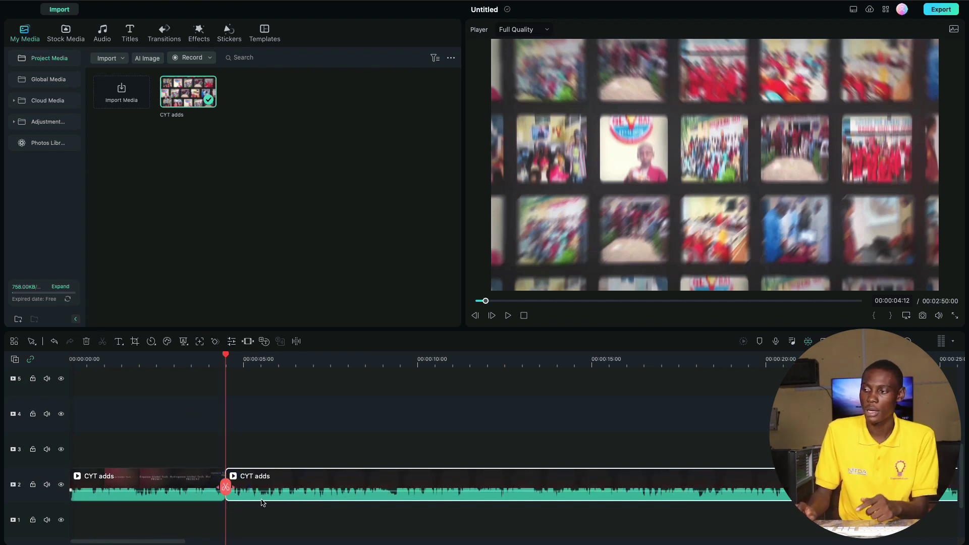
pyautogui.click(294, 484)
pyautogui.click(132, 478)
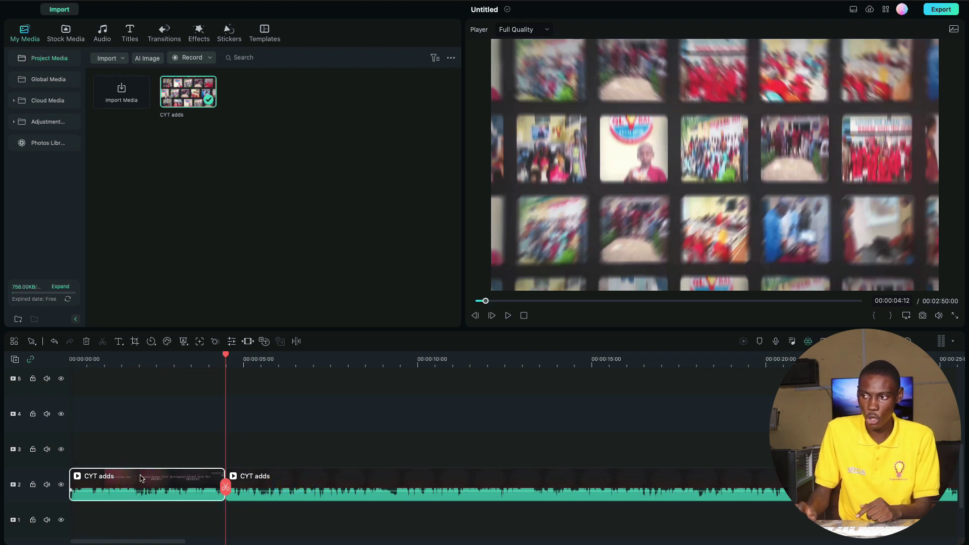
pyautogui.click(142, 479)
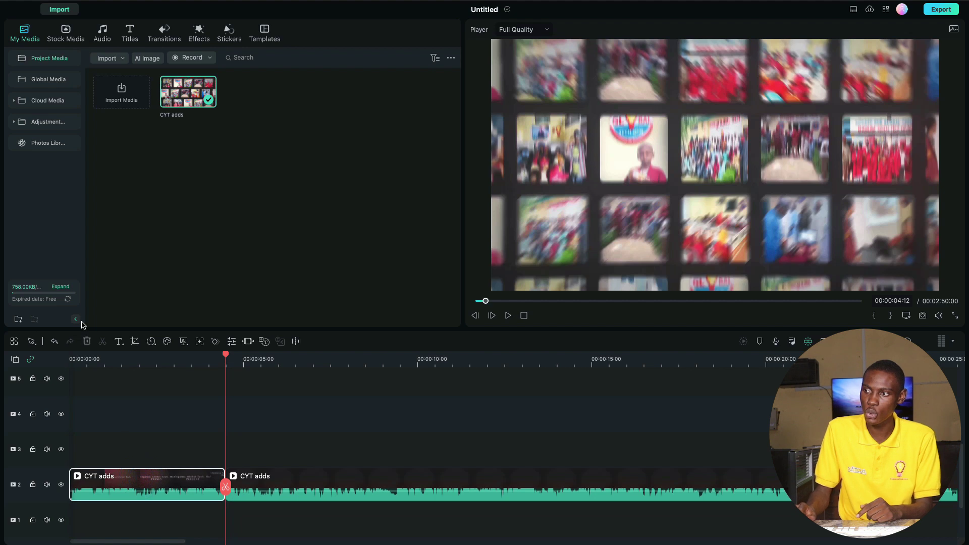
pyautogui.click(87, 343)
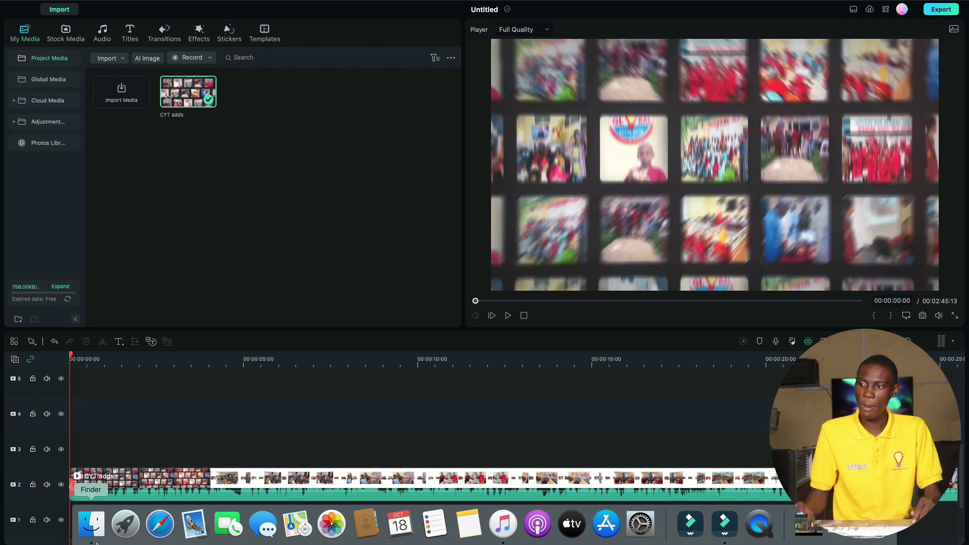
# Drag the CYT adds clip along track 2 to different start points, ending back near the timeline start.
pyautogui.click(126, 490)
pyautogui.moveTo(127, 490); pyautogui.dragTo(284, 477)
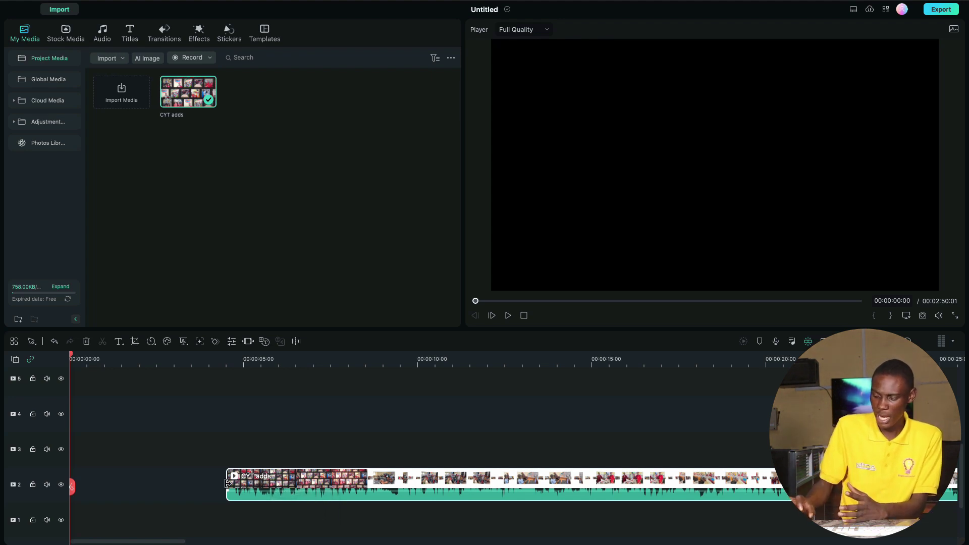
pyautogui.moveTo(227, 484); pyautogui.dragTo(155, 500)
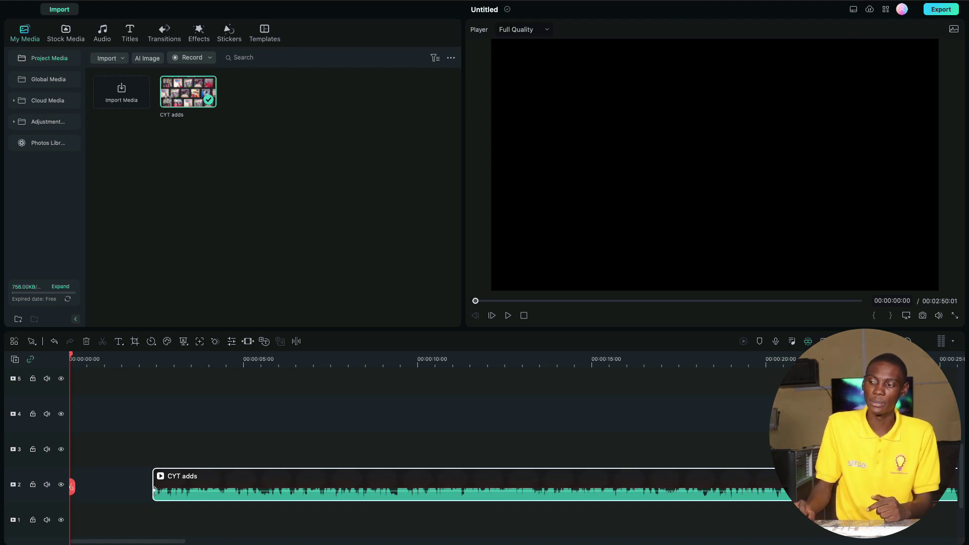
pyautogui.moveTo(154, 479); pyautogui.dragTo(1, 480)
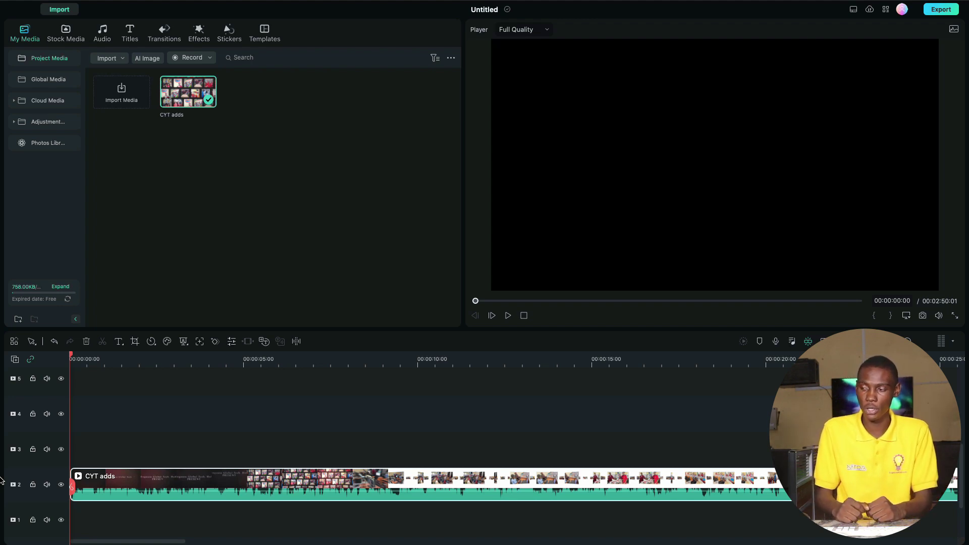
# Step frame by frame through the clip's opening, then jump to the timeline end at 00:02:50:01.
pyautogui.press('space')
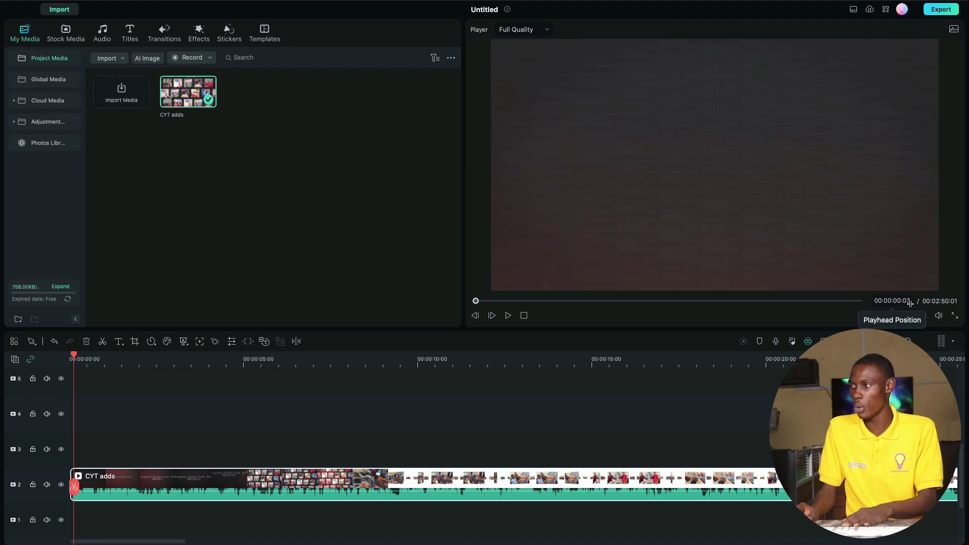
pyautogui.press('Right')
pyautogui.press('Right')
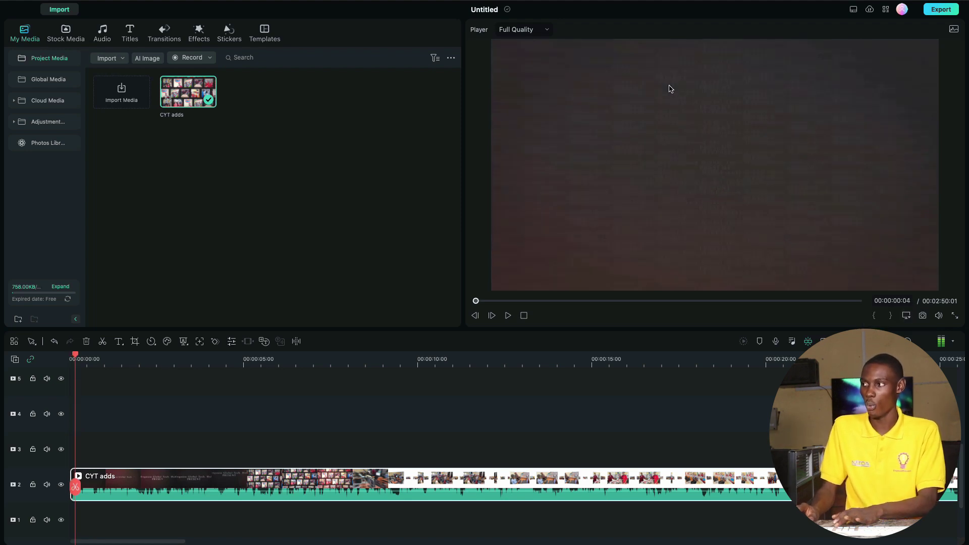
pyautogui.press('Right')
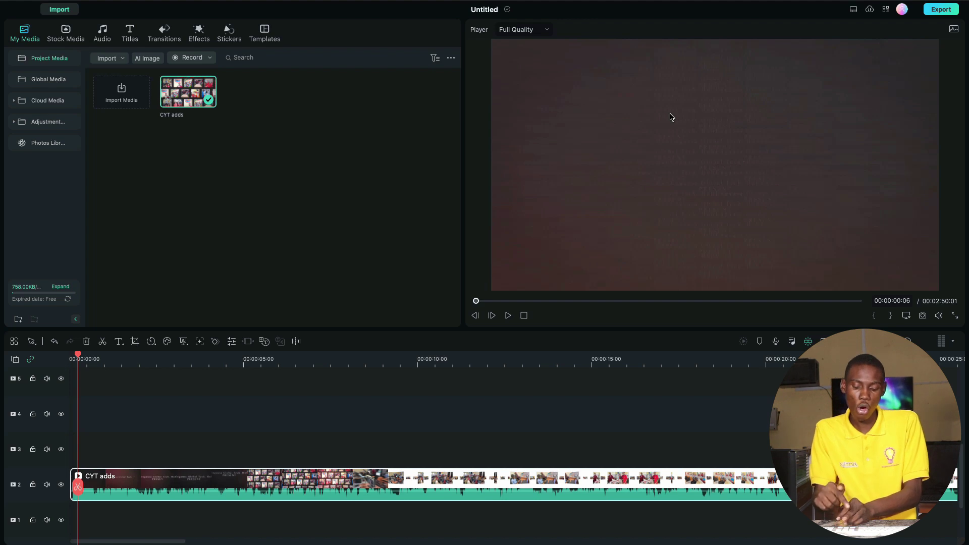
pyautogui.press('Left')
pyautogui.press('Left')
pyautogui.press('Left')
pyautogui.press('Left')
pyautogui.press('Left')
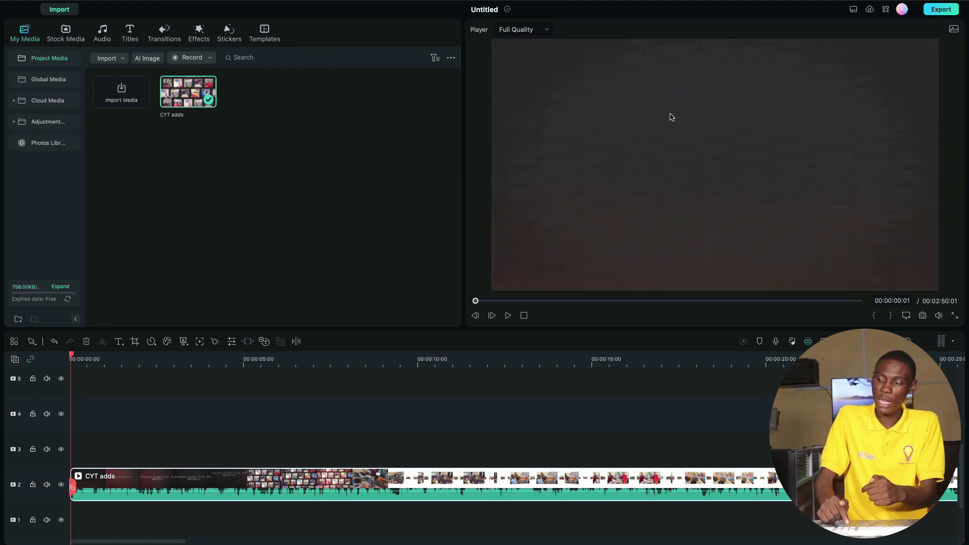
pyautogui.press('End')
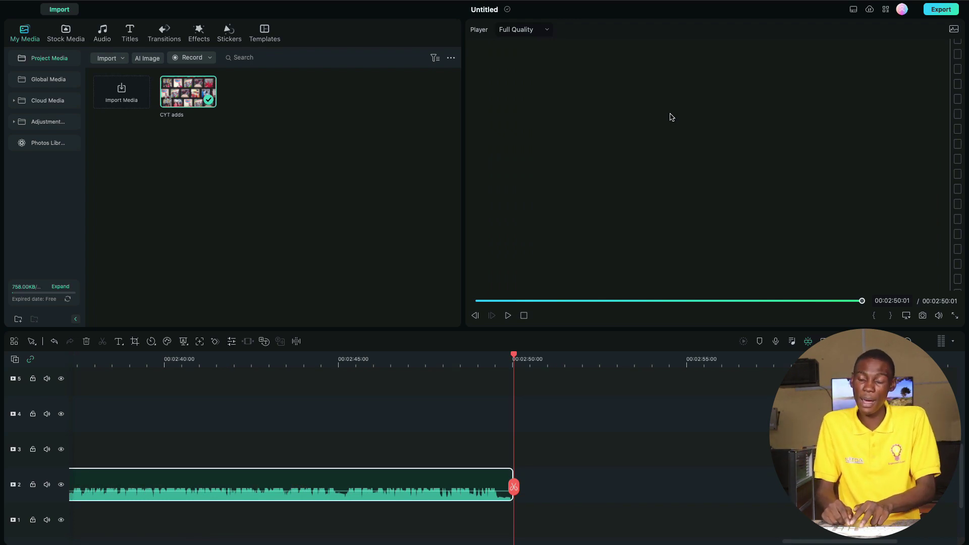
# Move back two seconds and forward one over the closing address card, then return to the start.
pyautogui.hotkey('shift', 'Left')
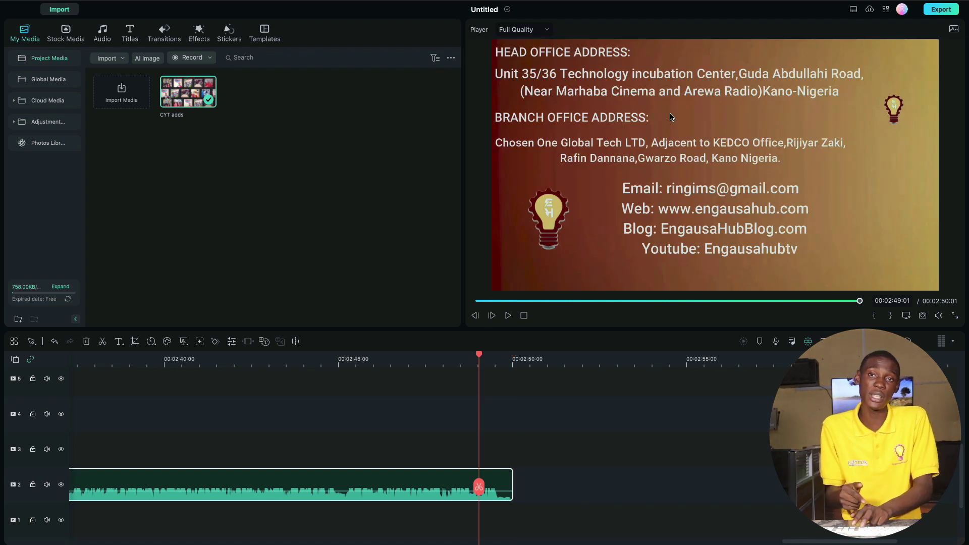
pyautogui.hotkey('shift', 'Left')
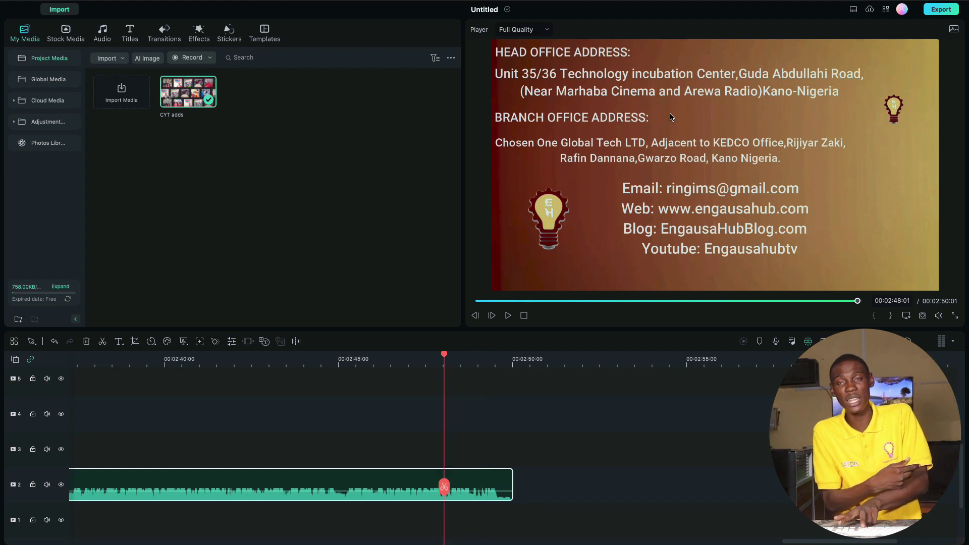
pyautogui.hotkey('shift', 'Right')
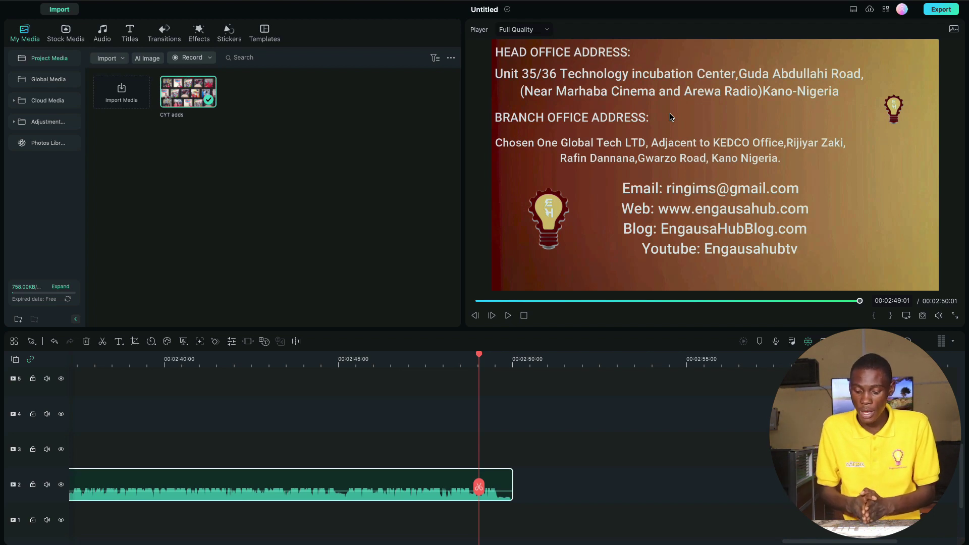
pyautogui.press('Home')
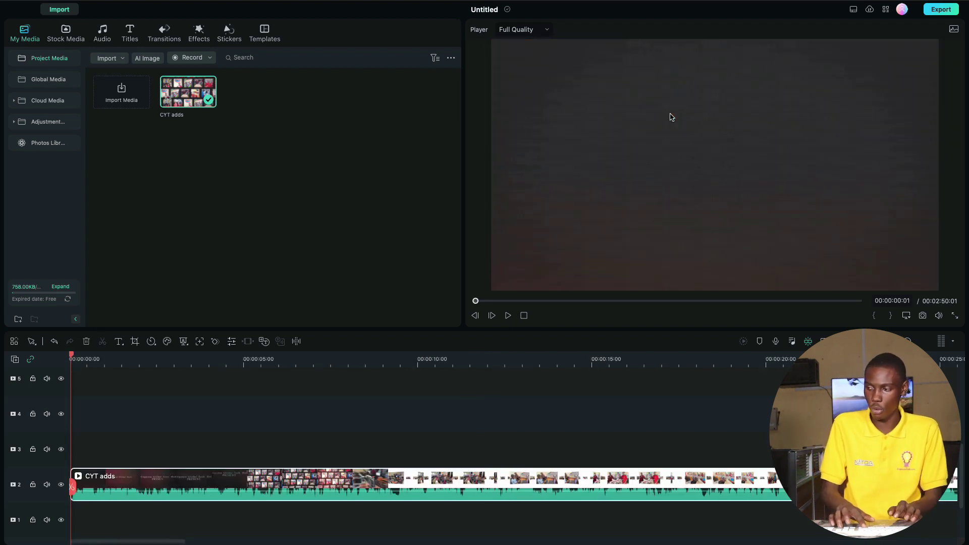
# Advance to 00:00:05:01, step single frames to 00:00:05:11, then jump a second to 00:00:06:15.
pyautogui.hotkey('shift', 'Right')
pyautogui.hotkey('shift', 'Right')
pyautogui.hotkey('shift', 'Right')
pyautogui.hotkey('shift', 'Right')
pyautogui.hotkey('shift', 'Right')
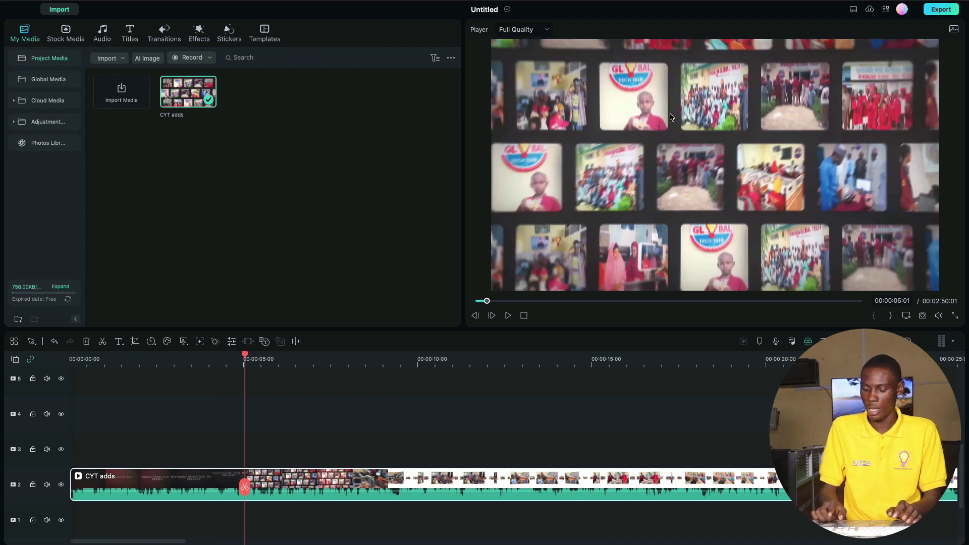
pyautogui.press('Right')
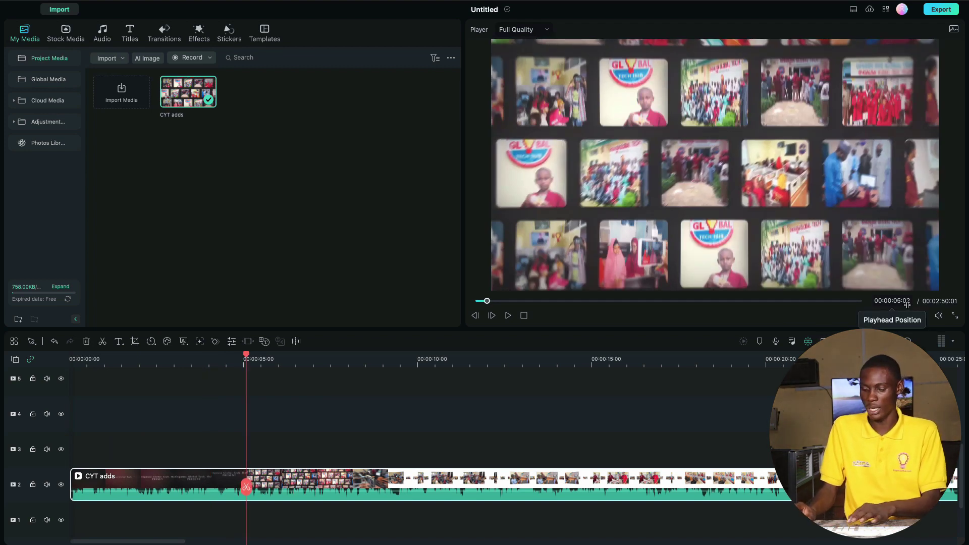
pyautogui.press('Right')
pyautogui.press('Right')
pyautogui.press('Right')
pyautogui.press('Right')
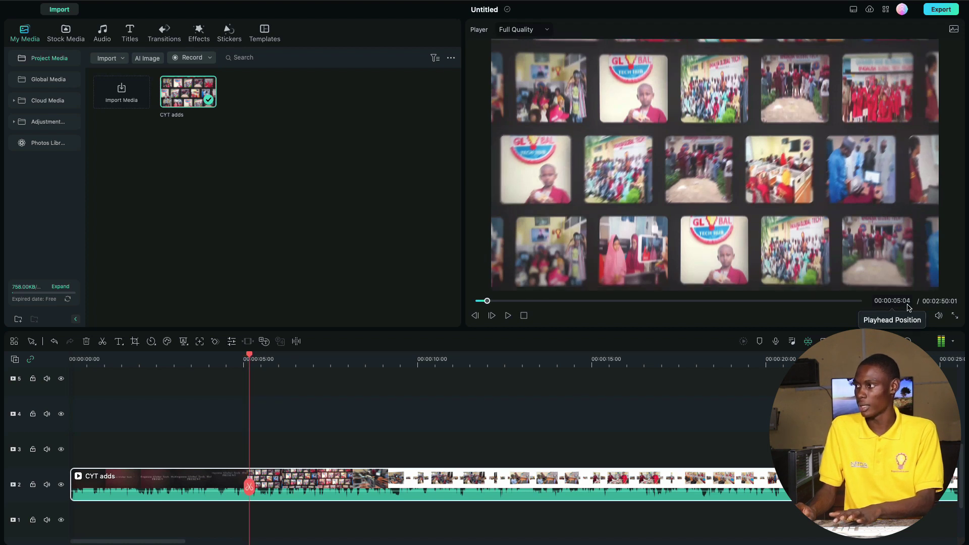
pyautogui.press('Right')
pyautogui.press('Right')
pyautogui.press('Right')
pyautogui.press('Right')
pyautogui.press('Right')
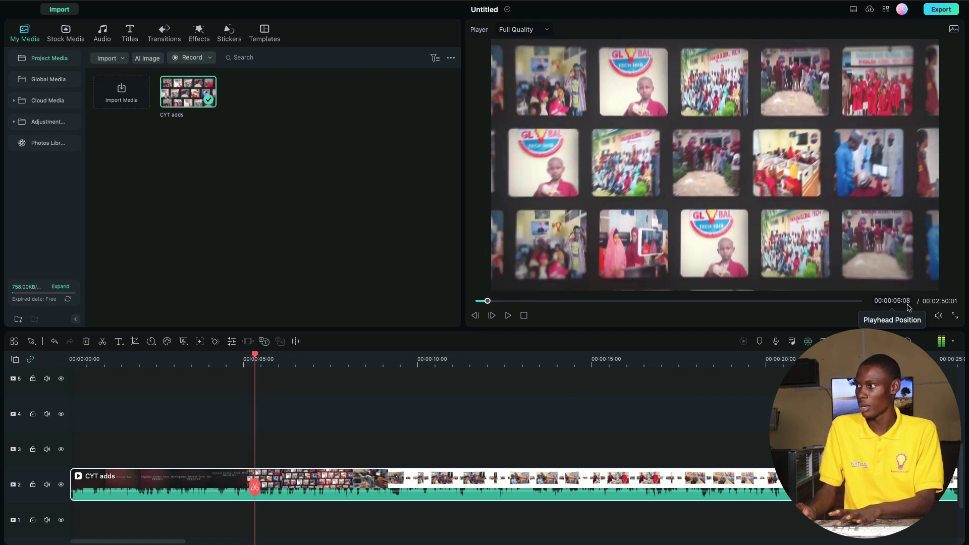
pyautogui.press('Right')
pyautogui.press('Right')
pyautogui.press('Right')
pyautogui.press('Right')
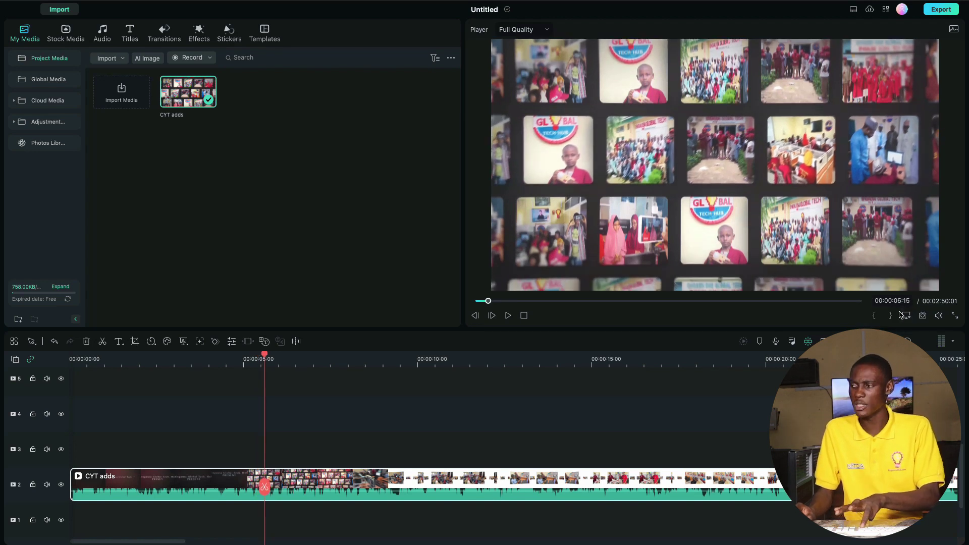
pyautogui.hotkey('shift', 'Right')
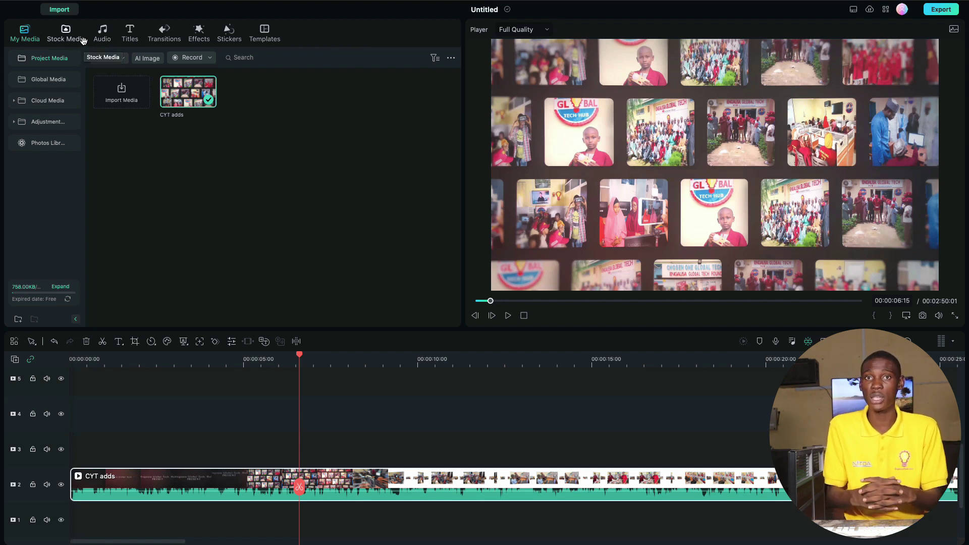
# Open Stock Media, expand and collapse Filmstock, then show the Pexels photo collection.
pyautogui.click(83, 40)
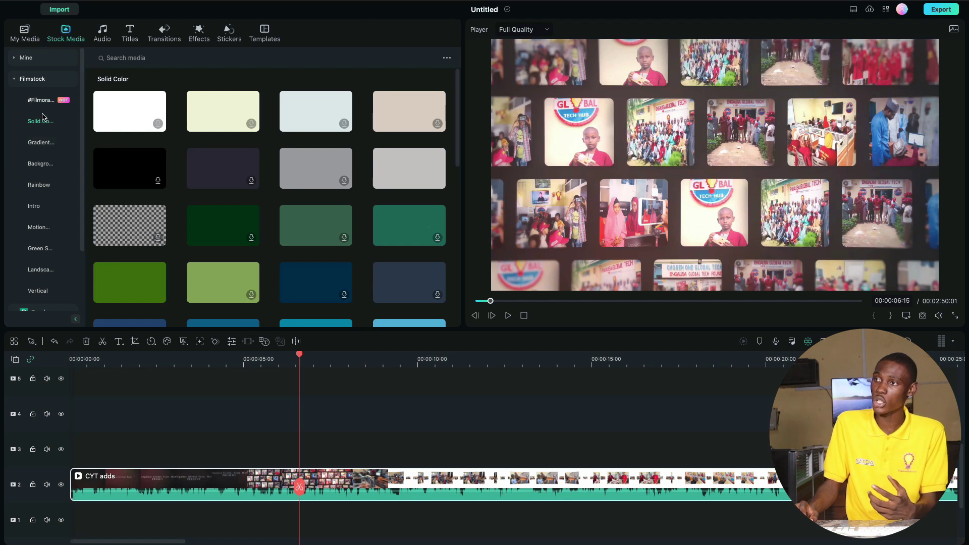
pyautogui.moveTo(14, 5)
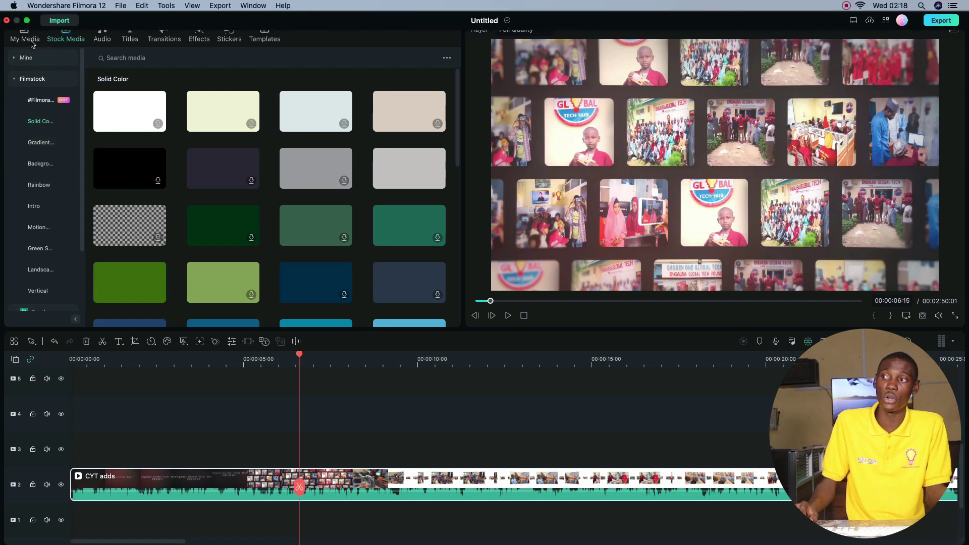
pyautogui.click(18, 82)
pyautogui.click(16, 83)
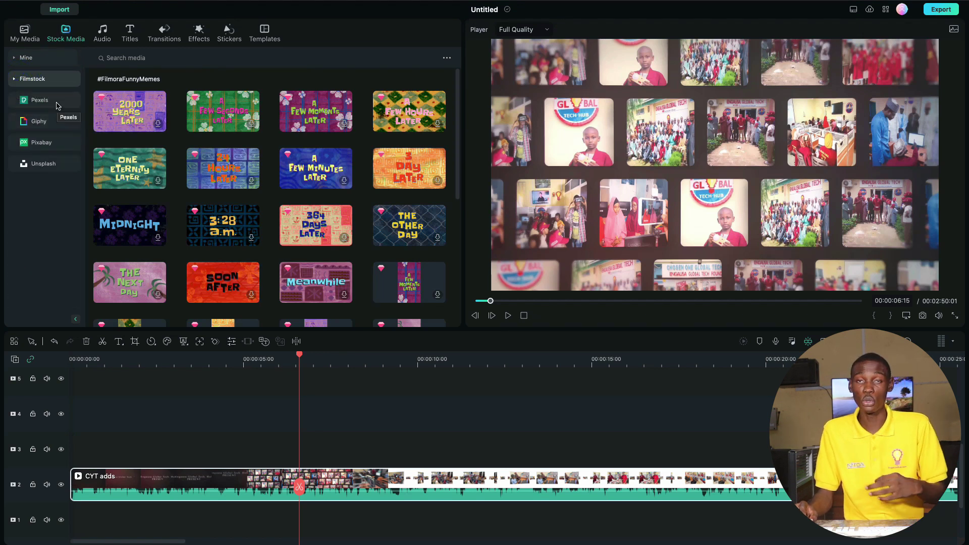
pyautogui.click(56, 104)
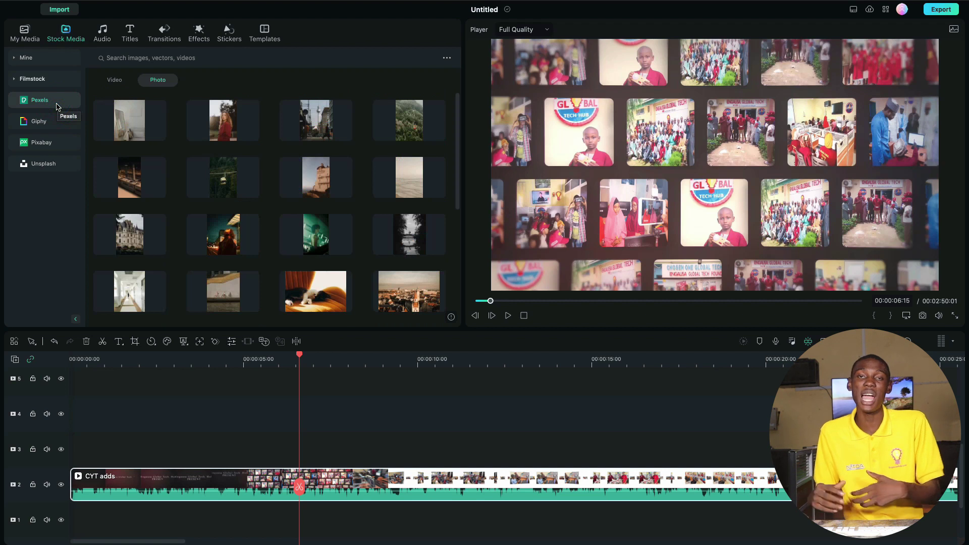